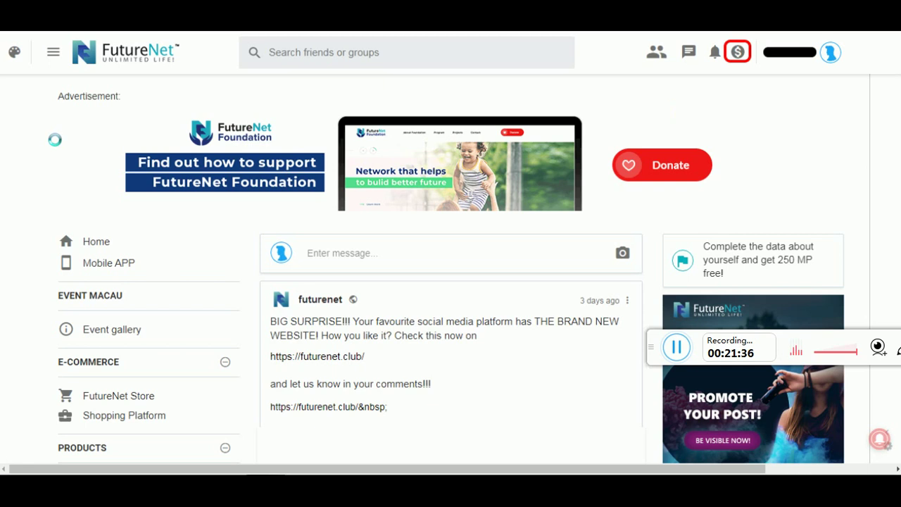
- Open the FutureAdPro backoffice through the Back office option in the FutureNet account's business options
{"action": "left_click", "coordinate": [738, 52]}
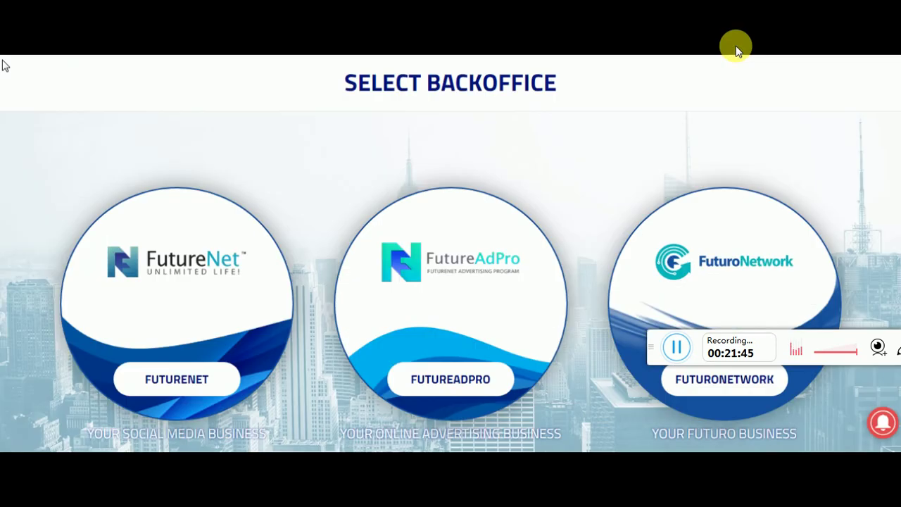
{"action": "key", "text": "alt+Left"}
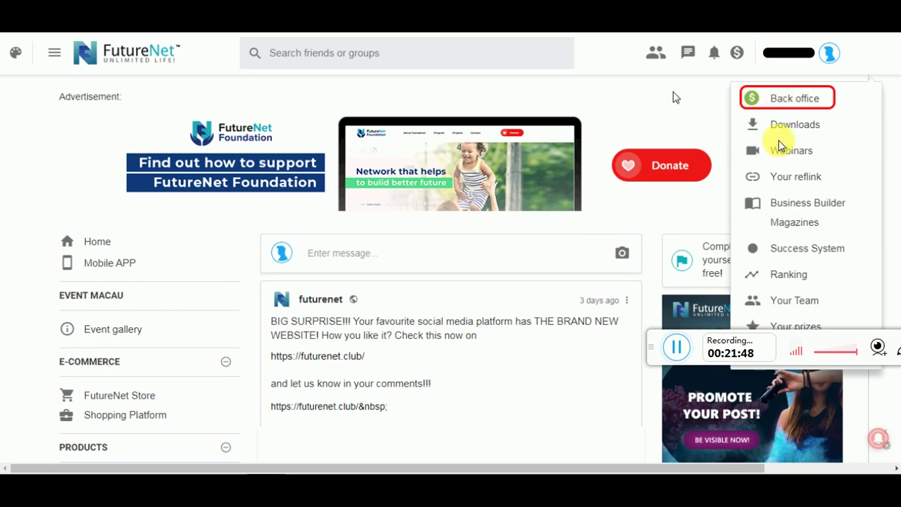
{"action": "left_click", "coordinate": [775, 100]}
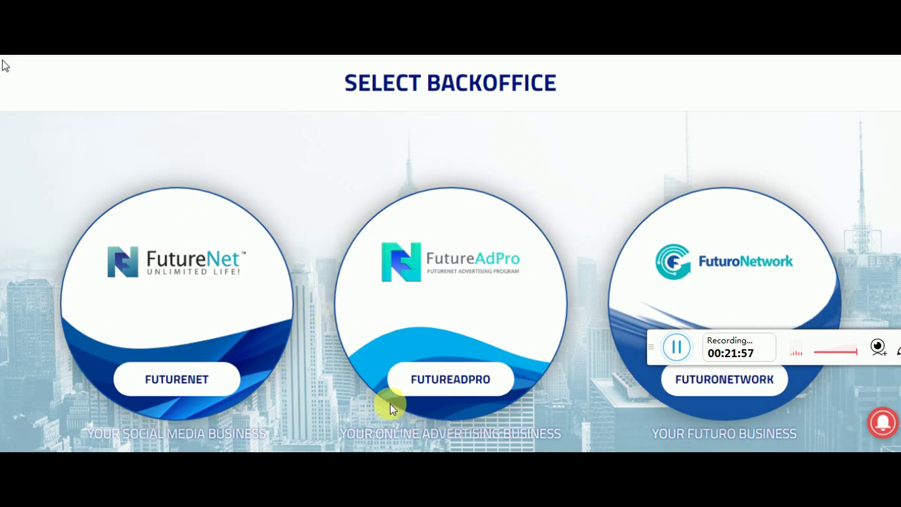
{"action": "left_click", "coordinate": [443, 391]}
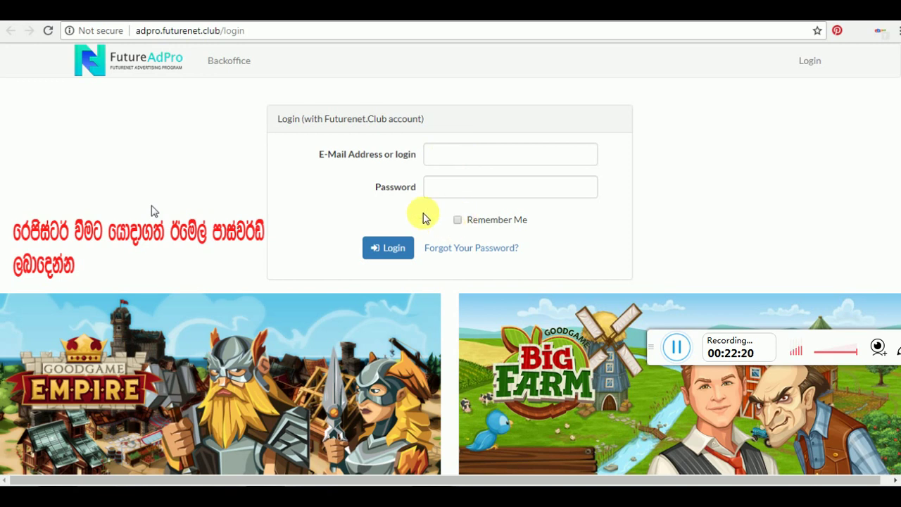
- Log in to FutureAdPro with the Futurenet.Club account and open the purchase page for new ad packs
{"action": "left_click", "coordinate": [383, 248]}
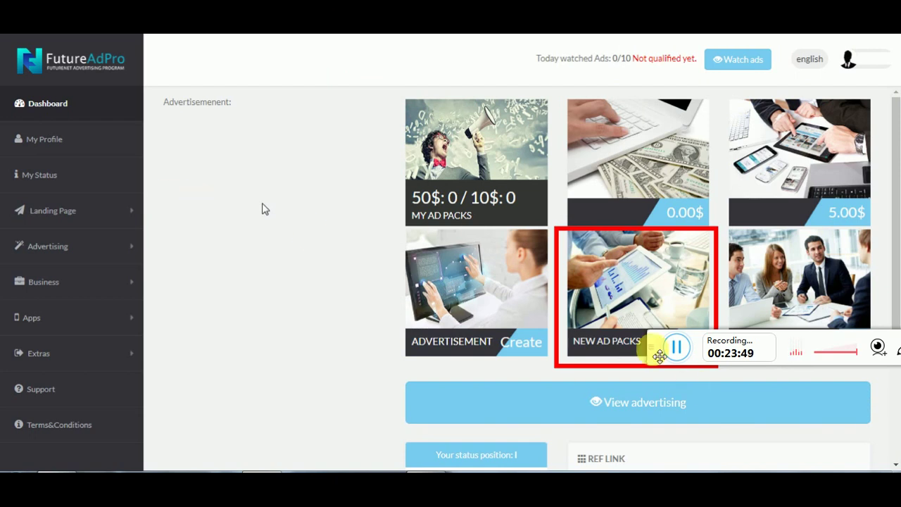
{"action": "left_click_drag", "start_coordinate": [654, 346], "coordinate": [280, 438]}
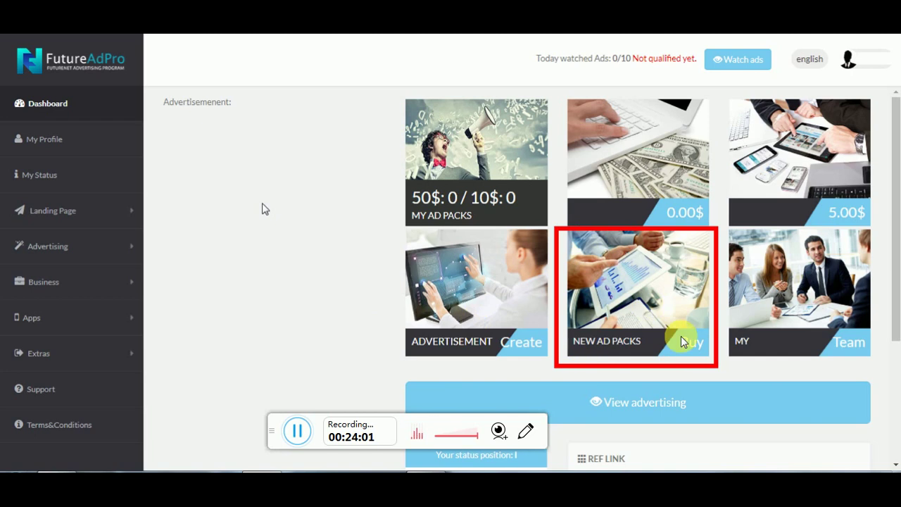
{"action": "left_click", "coordinate": [622, 340]}
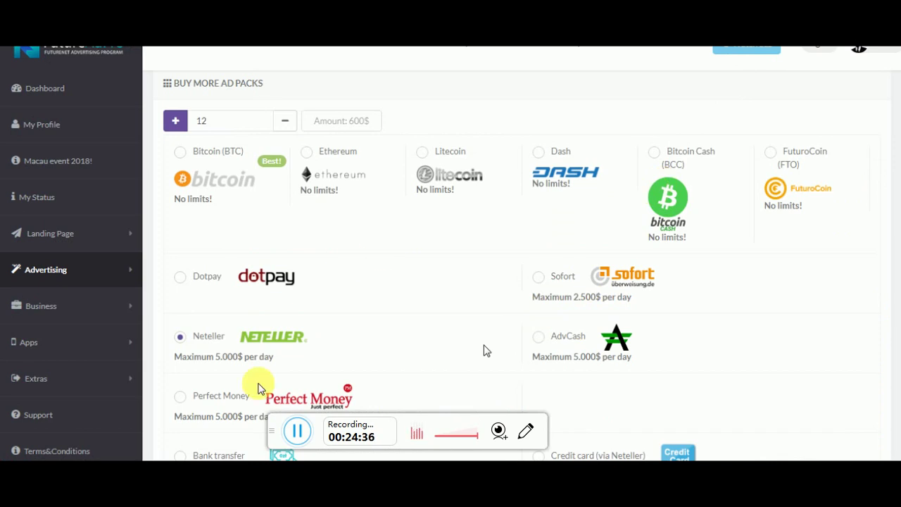
- Review the available payment methods for buying 12 ad packs, including the Neteller payment details page
{"action": "left_click_drag", "start_coordinate": [275, 431], "coordinate": [516, 413]}
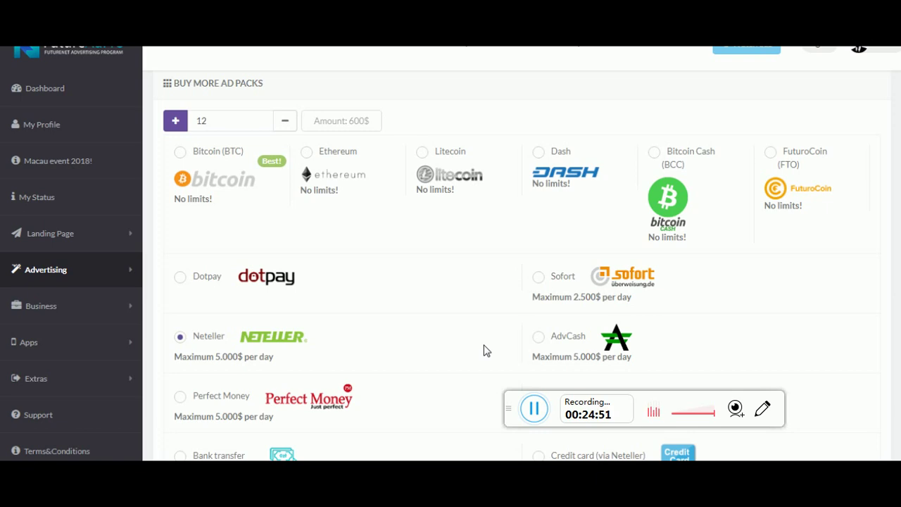
{"action": "key", "text": "ctrl+minus"}
{"action": "key", "text": "ctrl+minus"}
{"action": "scroll", "coordinate": [402, 364], "scroll_direction": "down", "scroll_amount": 3}
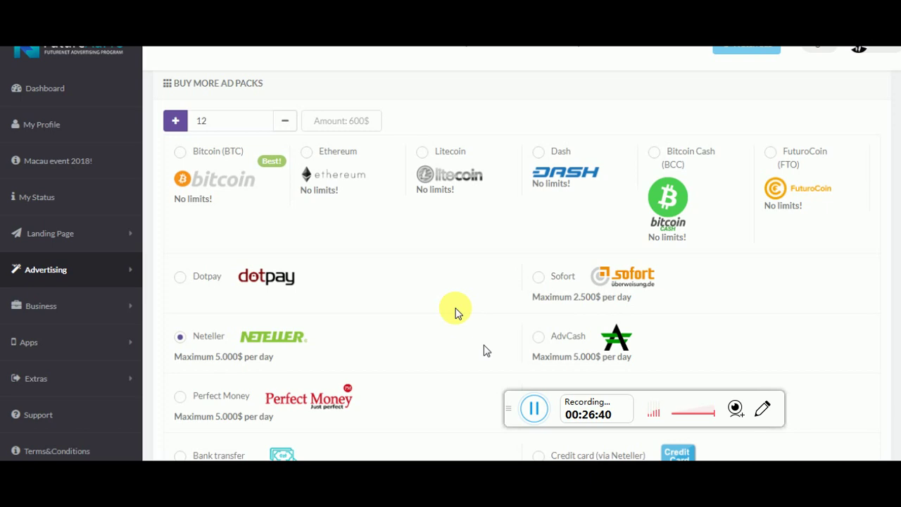
{"action": "key", "text": "ctrl+minus"}
{"action": "scroll", "coordinate": [316, 121], "scroll_direction": "down", "scroll_amount": 3}
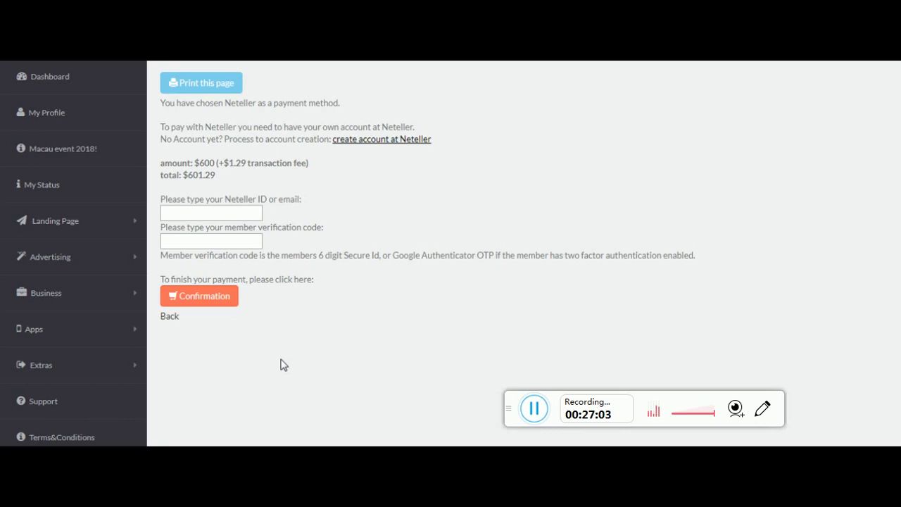
{"action": "key", "text": "alt+Left"}
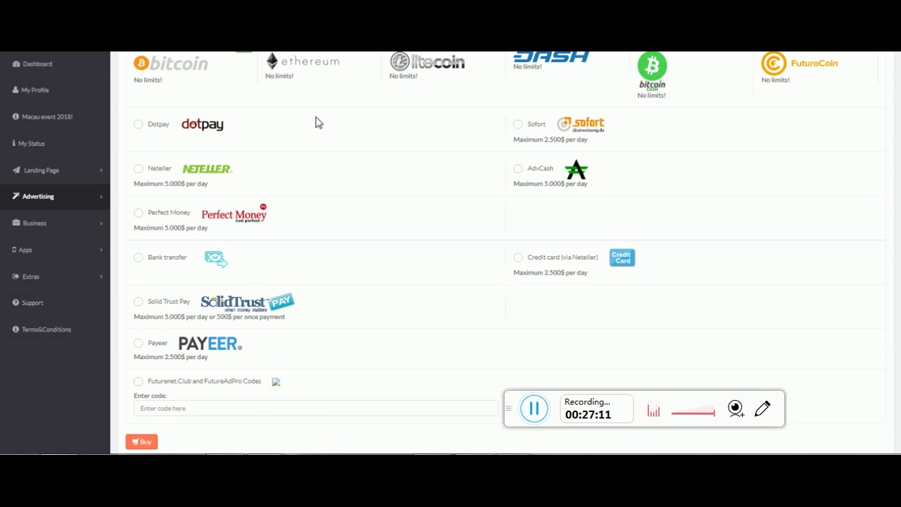
{"action": "left_click", "coordinate": [455, 311]}
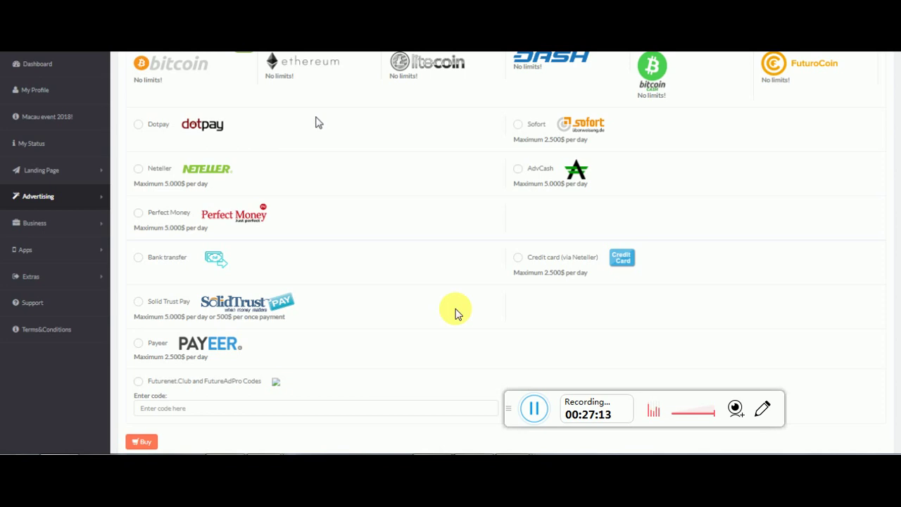
- Switch to the CEX.IO site and open the registration form for a new account
{"action": "key", "text": "alt+Tab"}
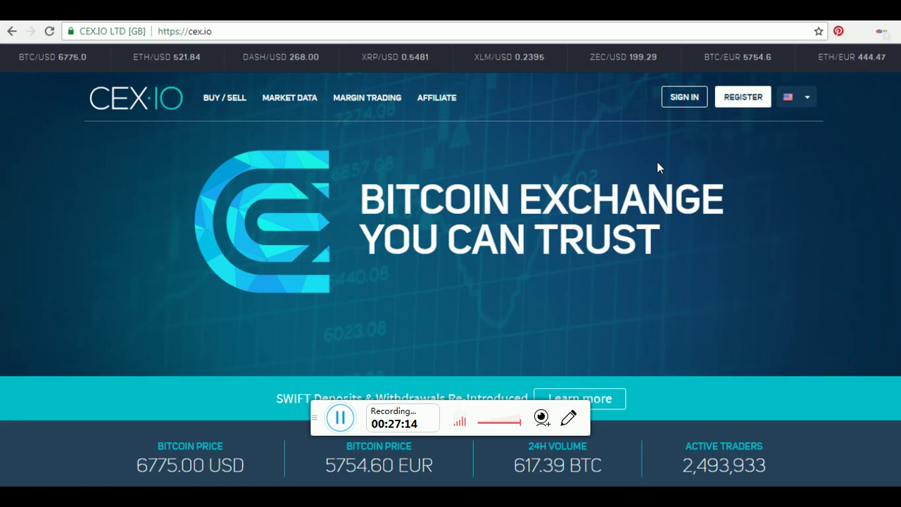
{"action": "left_click", "coordinate": [742, 97]}
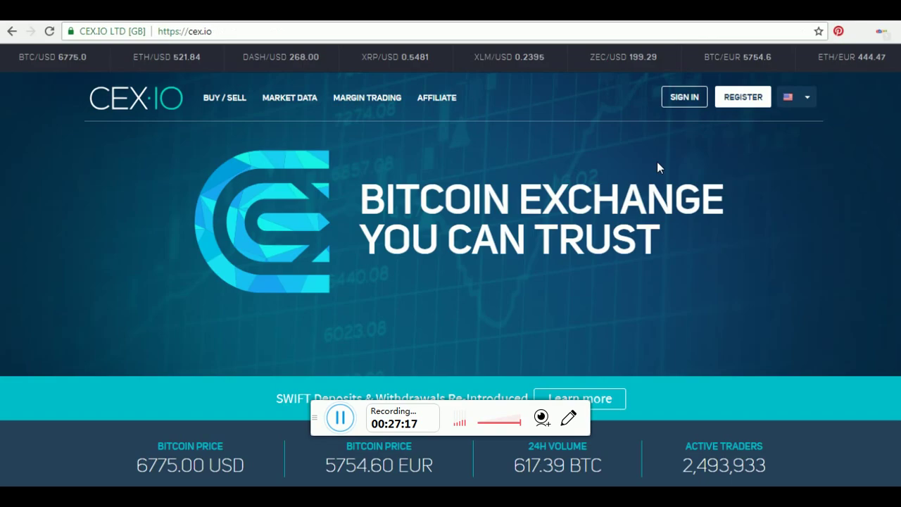
{"action": "left_click", "coordinate": [95, 277]}
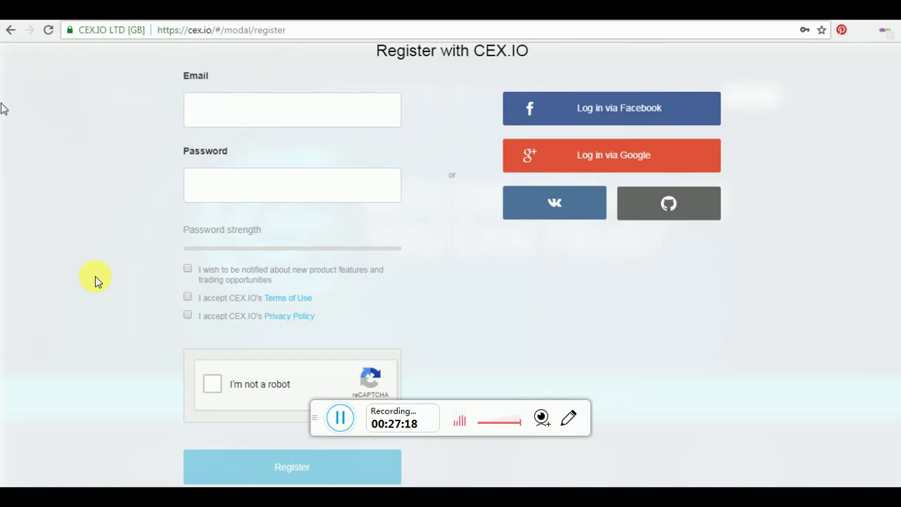
{"action": "left_click", "coordinate": [96, 281]}
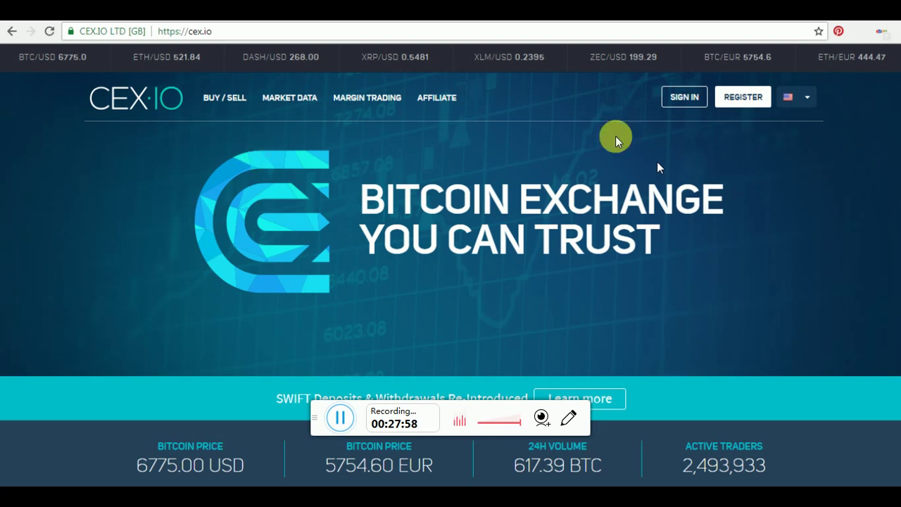
{"action": "left_click", "coordinate": [734, 101]}
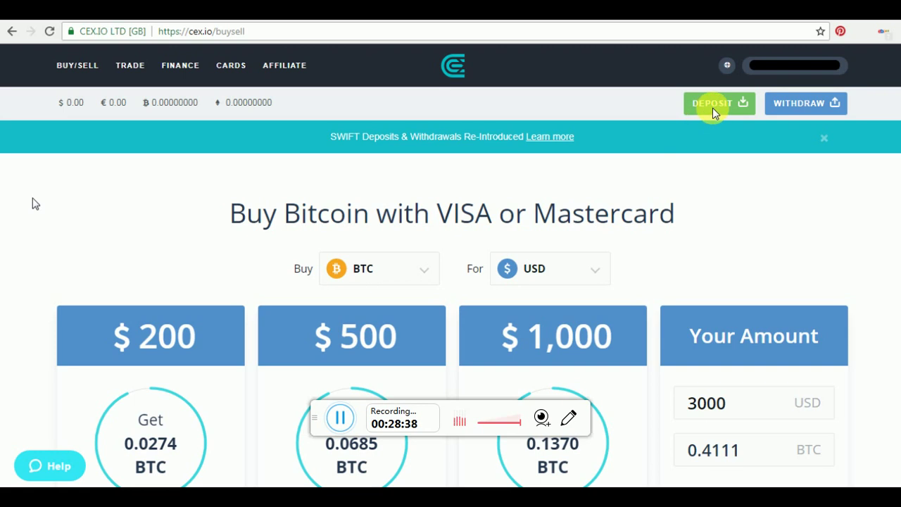
- Start a payment card deposit, add a new card, and proceed through the selfie-with-card ownership check
{"action": "left_click", "coordinate": [687, 111]}
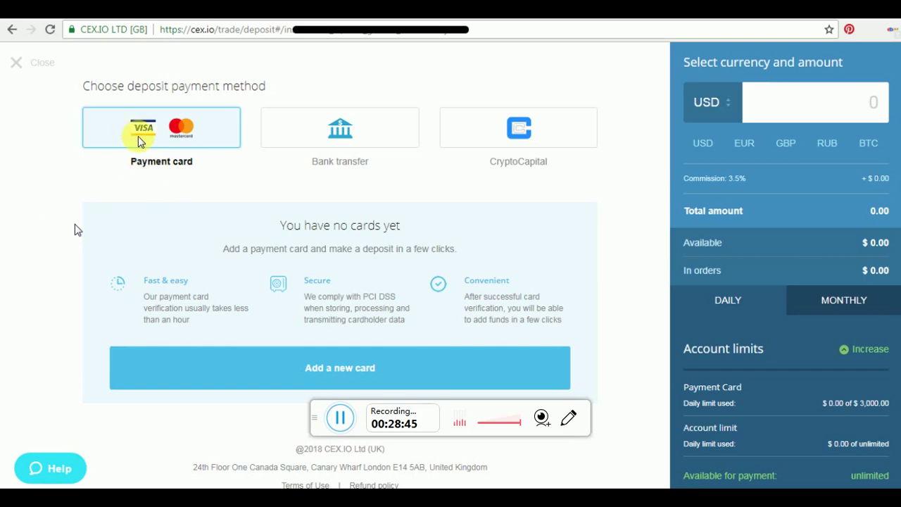
{"action": "left_click", "coordinate": [315, 377]}
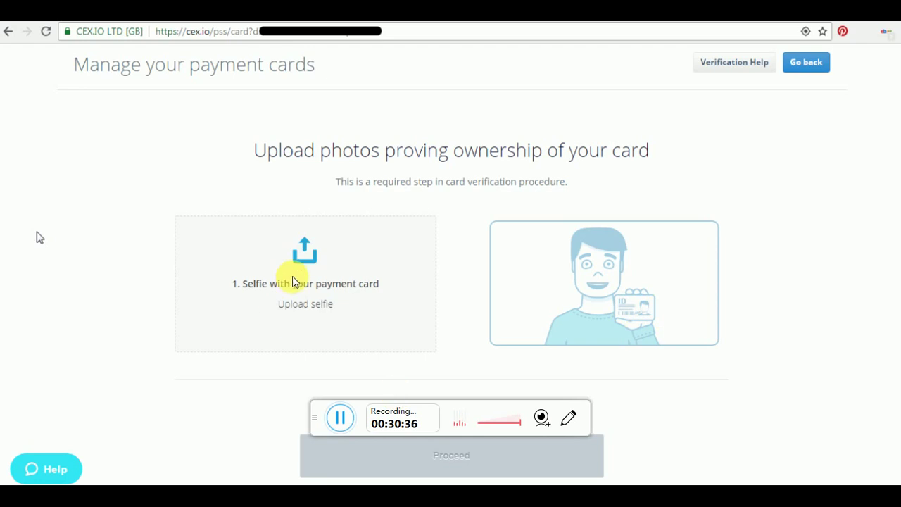
{"action": "left_click", "coordinate": [433, 463]}
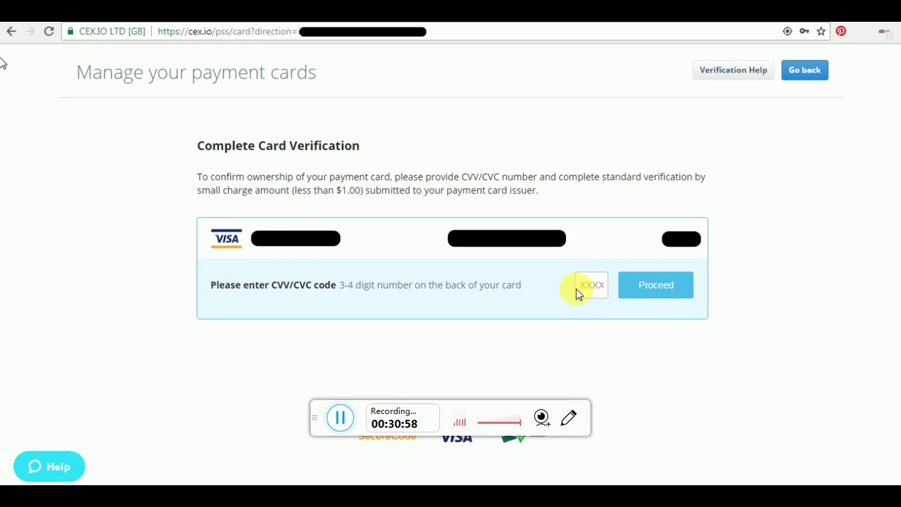
- Proceed through the new card's CVV/CVC check and the small-charge verification
{"action": "left_click", "coordinate": [636, 290]}
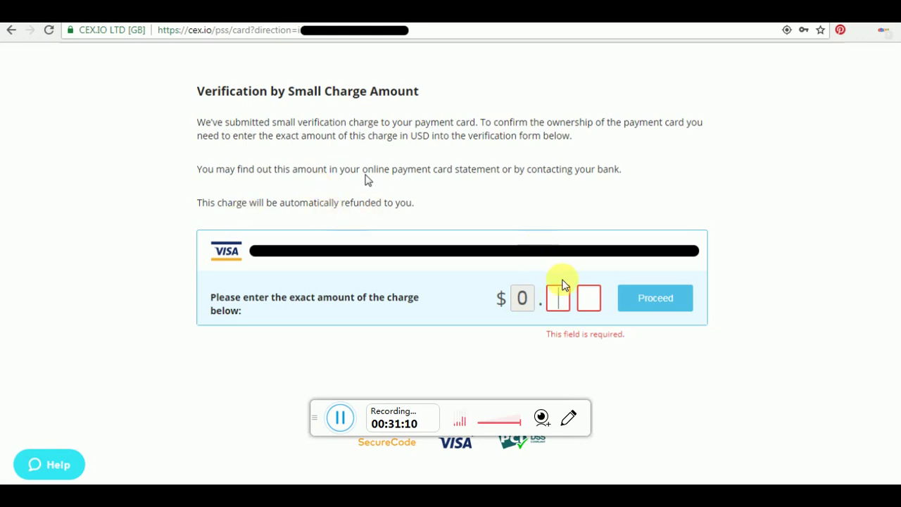
{"action": "left_click", "coordinate": [635, 303]}
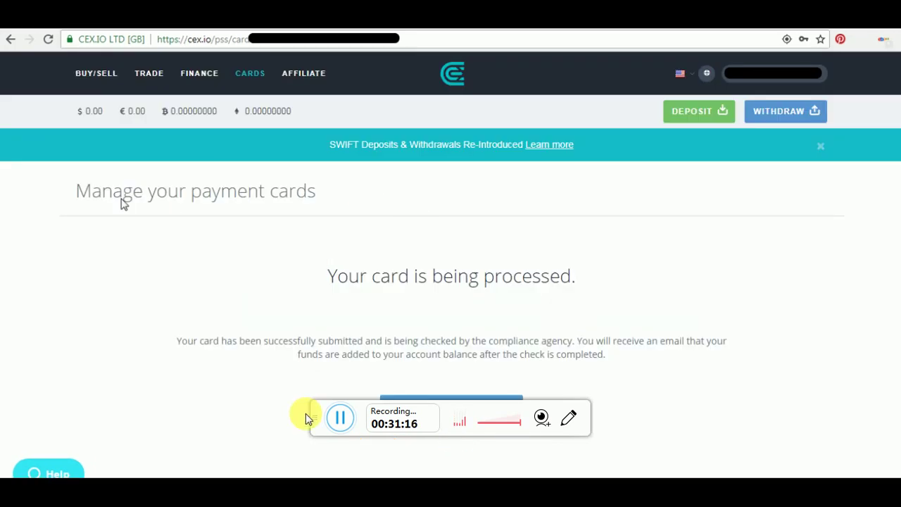
{"action": "left_click_drag", "start_coordinate": [313, 418], "coordinate": [313, 459]}
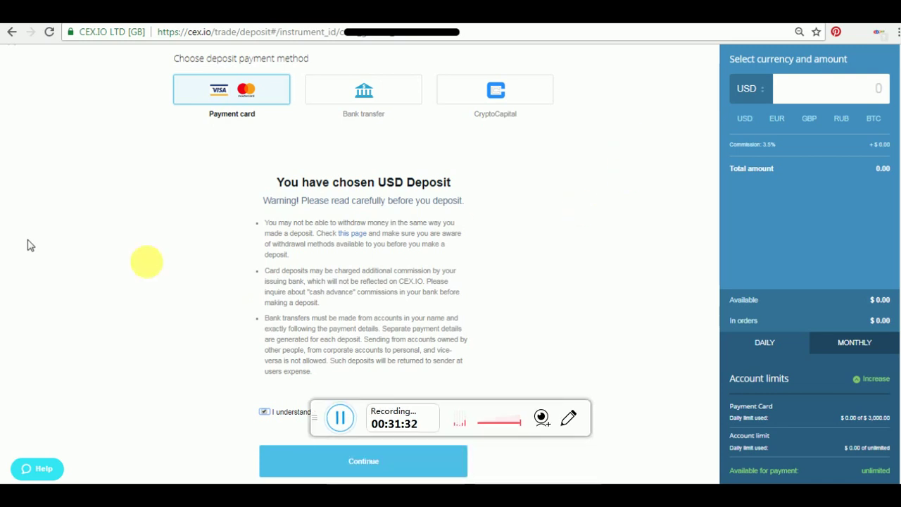
{"action": "left_click_drag", "start_coordinate": [322, 431], "coordinate": [143, 313]}
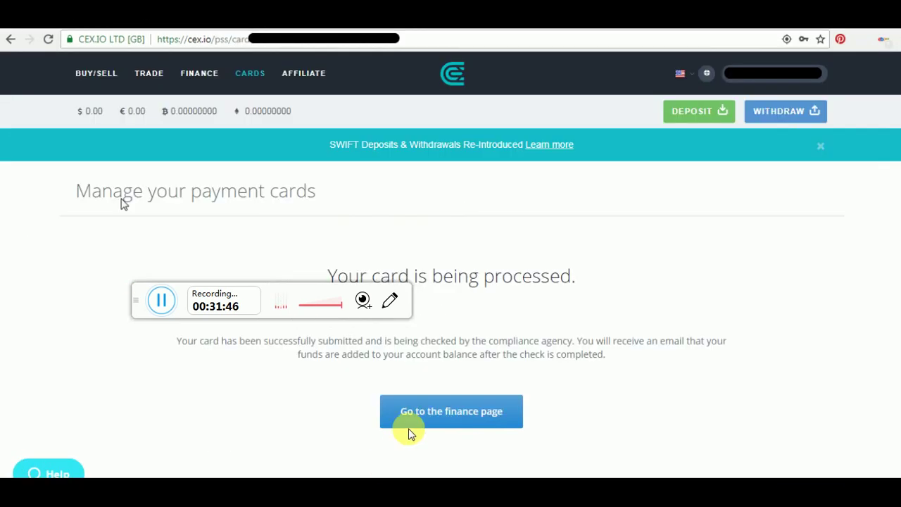
- Reopen the deposit page for a payment card and continue past the agreed USD deposit warning
{"action": "left_click", "coordinate": [409, 424]}
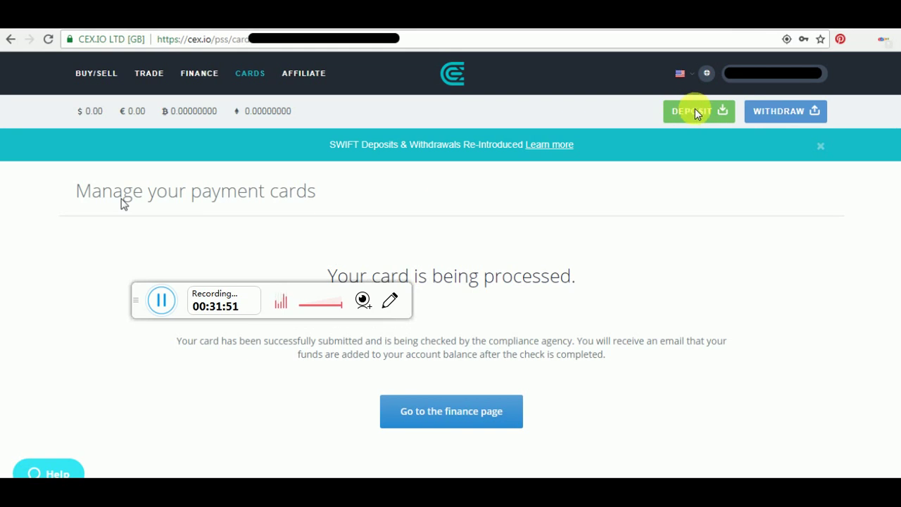
{"action": "left_click", "coordinate": [680, 114]}
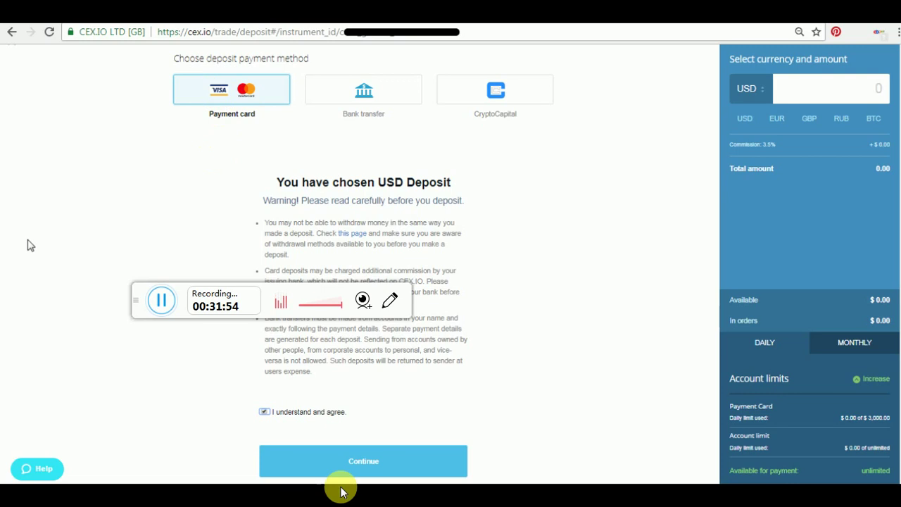
{"action": "left_click", "coordinate": [354, 466]}
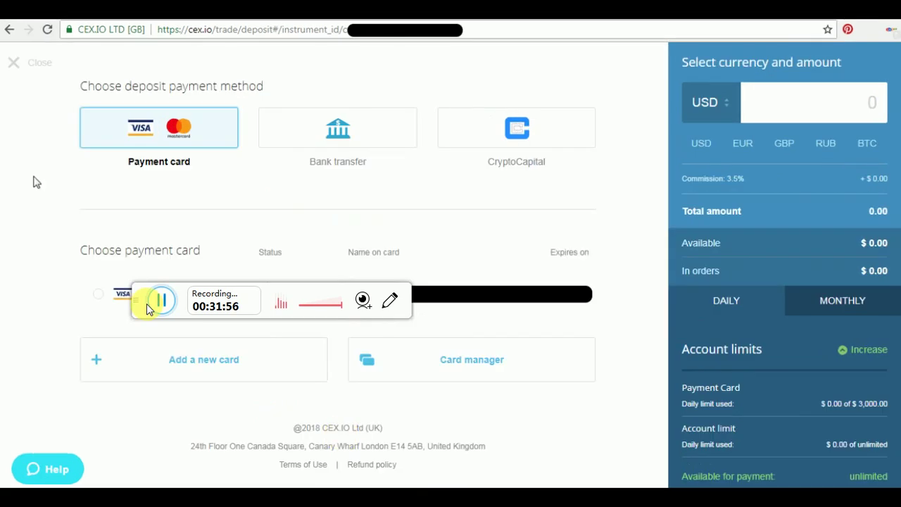
- Select the verified Visa card, enter its CVV/CVC code, and submit a deposit of 20 USD
{"action": "left_click_drag", "start_coordinate": [147, 302], "coordinate": [204, 416]}
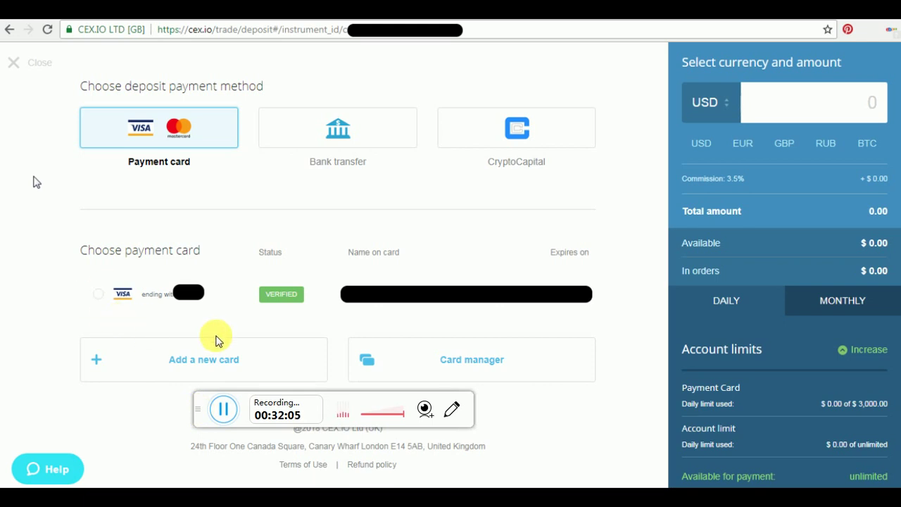
{"action": "left_click", "coordinate": [98, 300]}
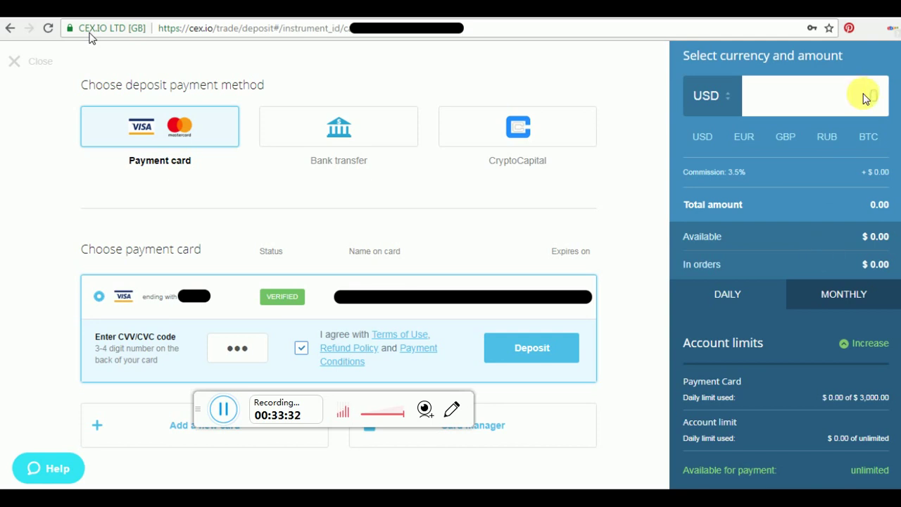
{"action": "left_click", "coordinate": [502, 351]}
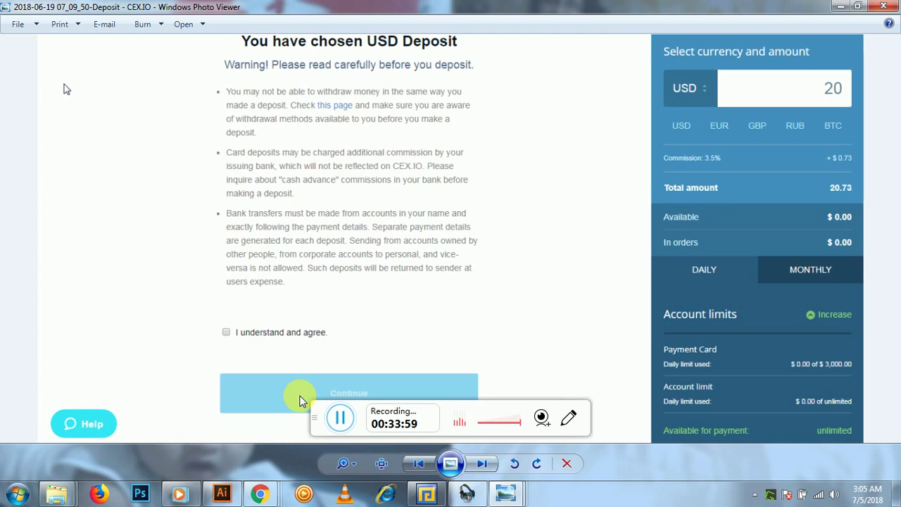
- Look through the saved deposit screenshots from payment card selection to the bank's one-time passcode confirmation
{"action": "key", "text": "Right"}
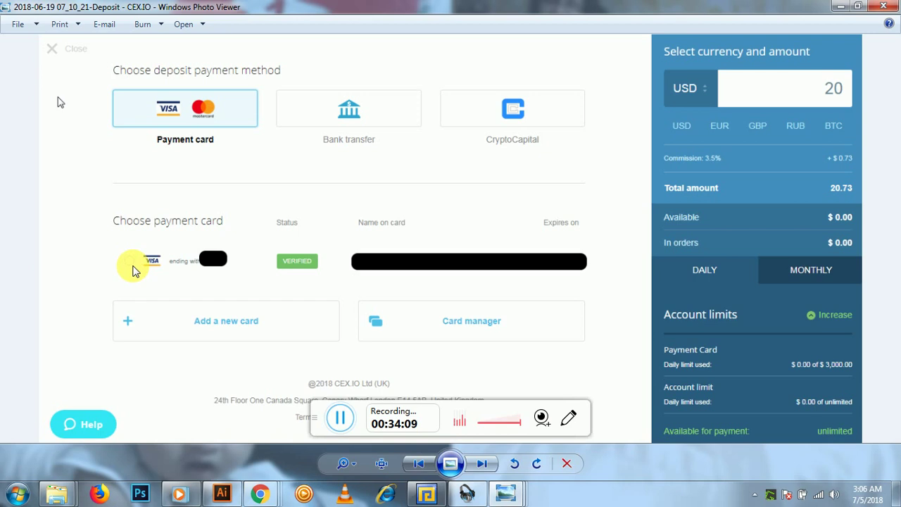
{"action": "key", "text": "Right"}
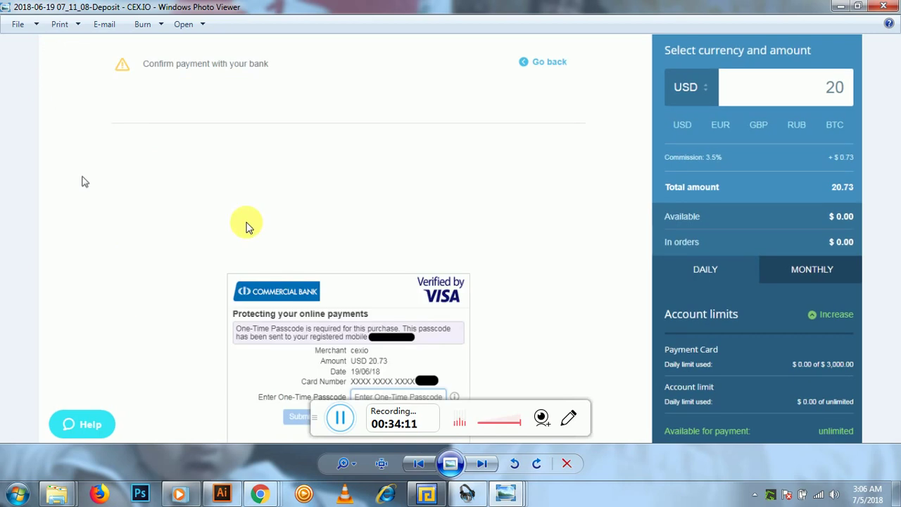
{"action": "key", "text": "Left"}
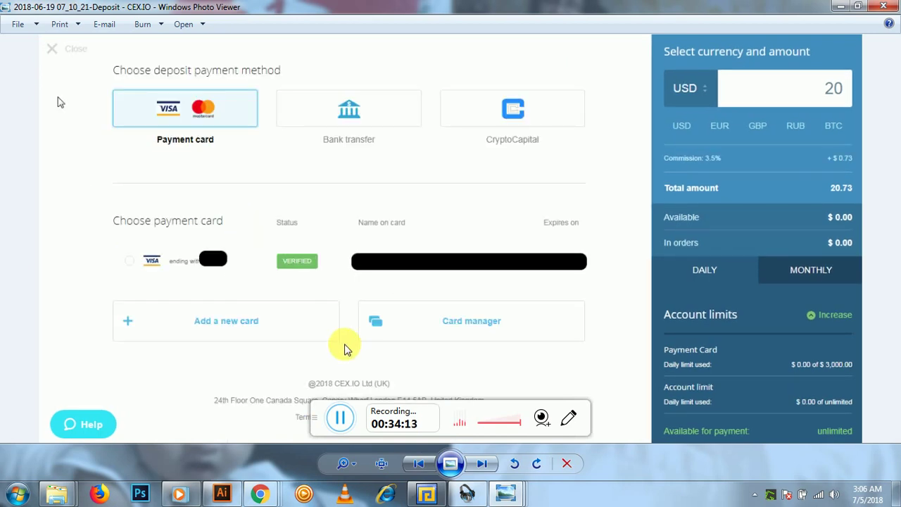
{"action": "key", "text": "Right"}
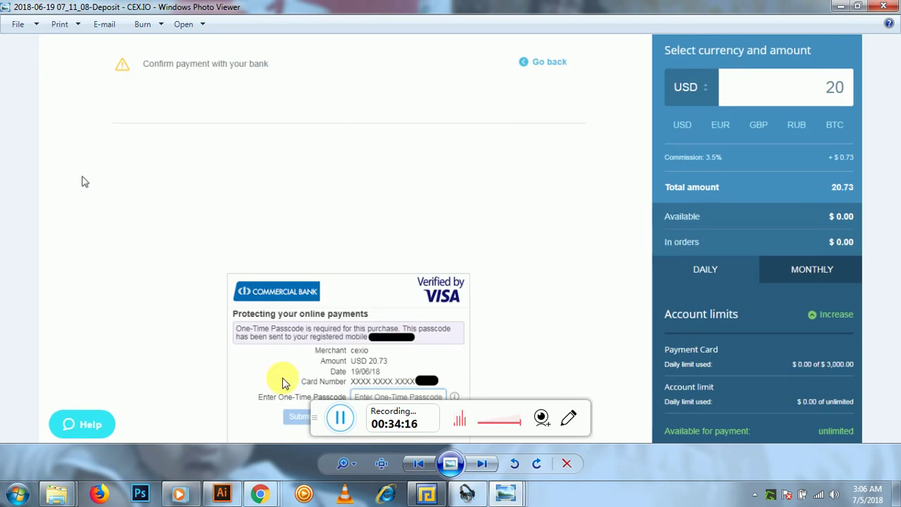
{"action": "left_click_drag", "start_coordinate": [312, 408], "coordinate": [82, 200]}
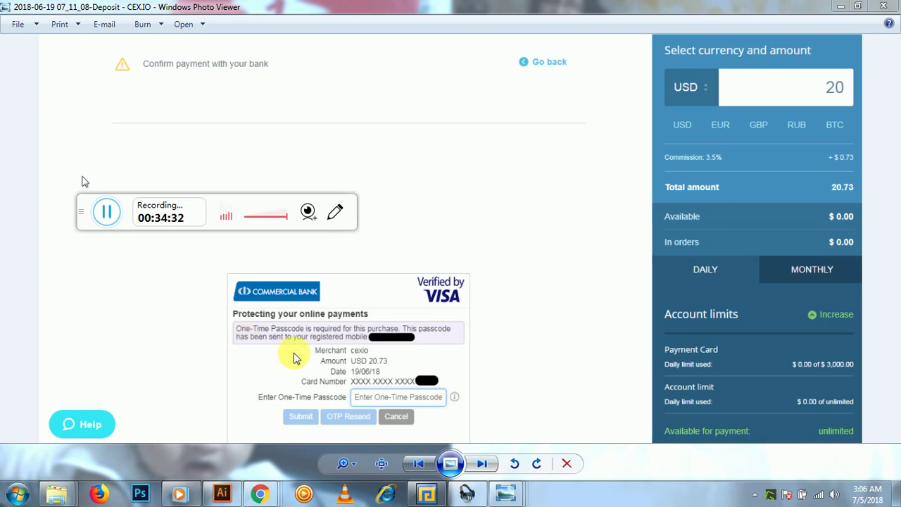
- Continue through the saved screenshots from the bank's passcode prompt past the deposit submission and account balance pages to the DASH/USD exchange page
{"action": "left_click", "coordinate": [361, 401]}
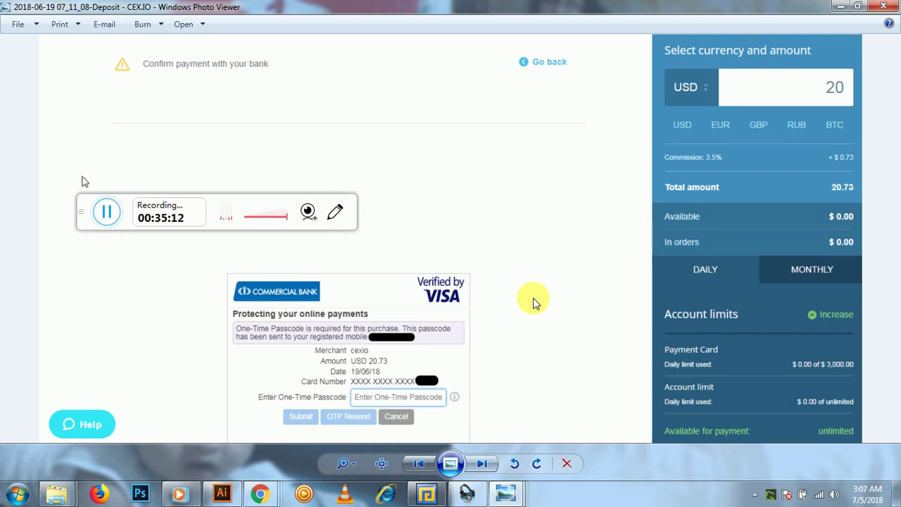
{"action": "key", "text": "Right"}
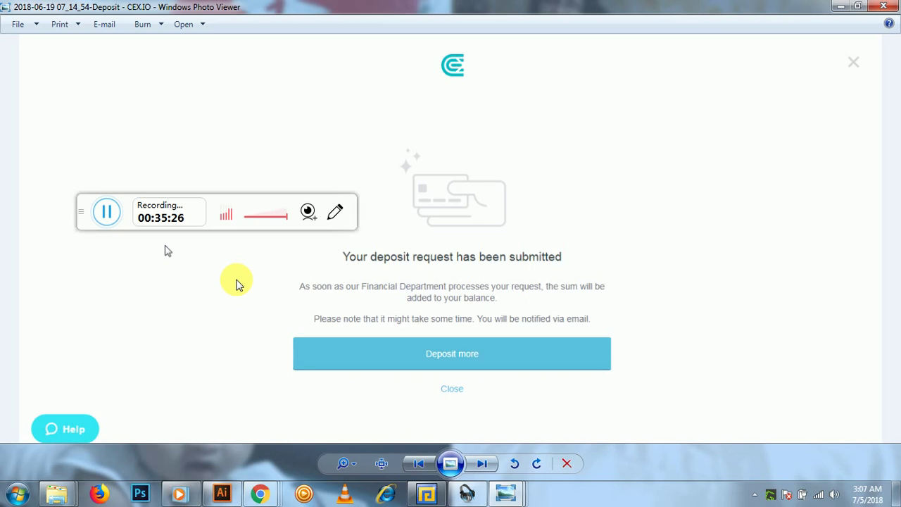
{"action": "key", "text": "Right"}
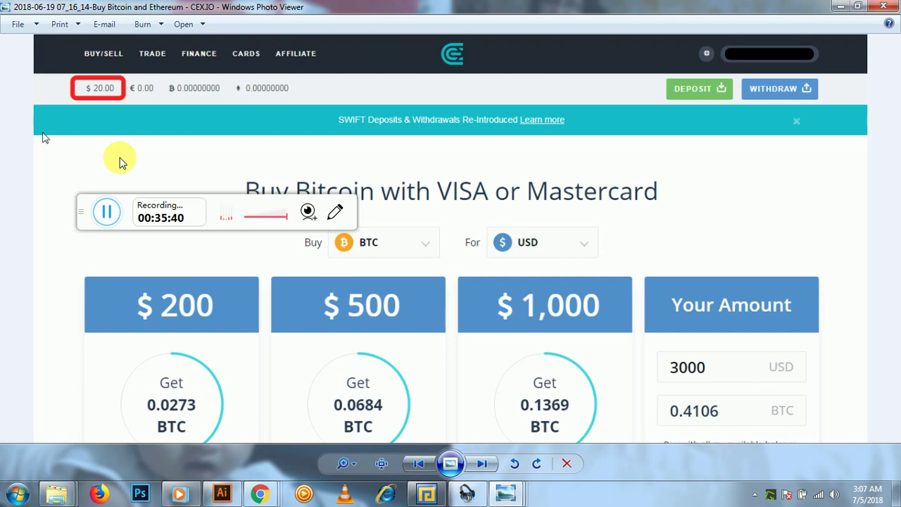
{"action": "key", "text": "Right"}
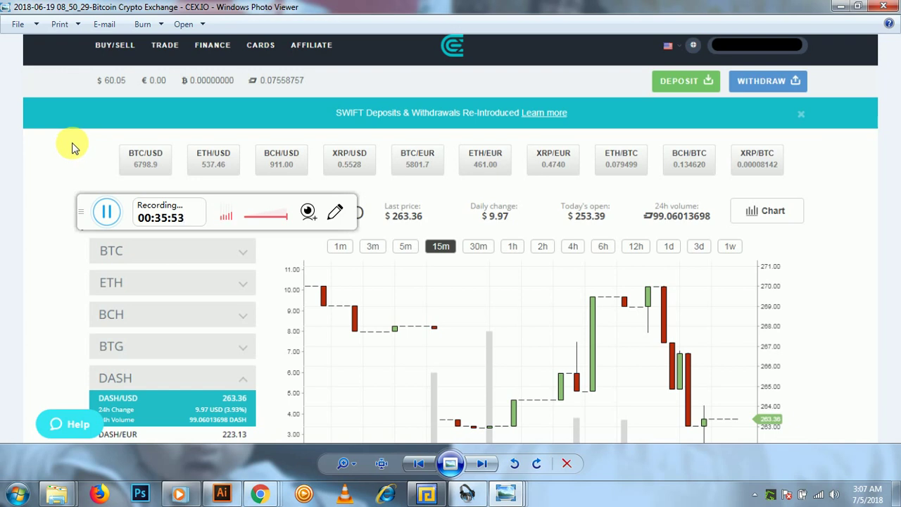
- Start a full-screen slide show of the saved screenshots from the DASH/USD exchange page
{"action": "left_click_drag", "start_coordinate": [216, 214], "coordinate": [622, 459]}
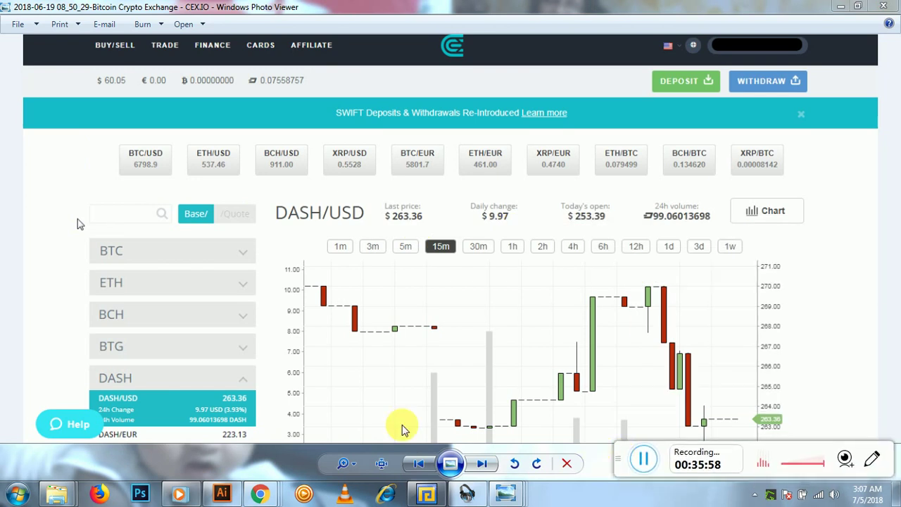
{"action": "left_click", "coordinate": [451, 464]}
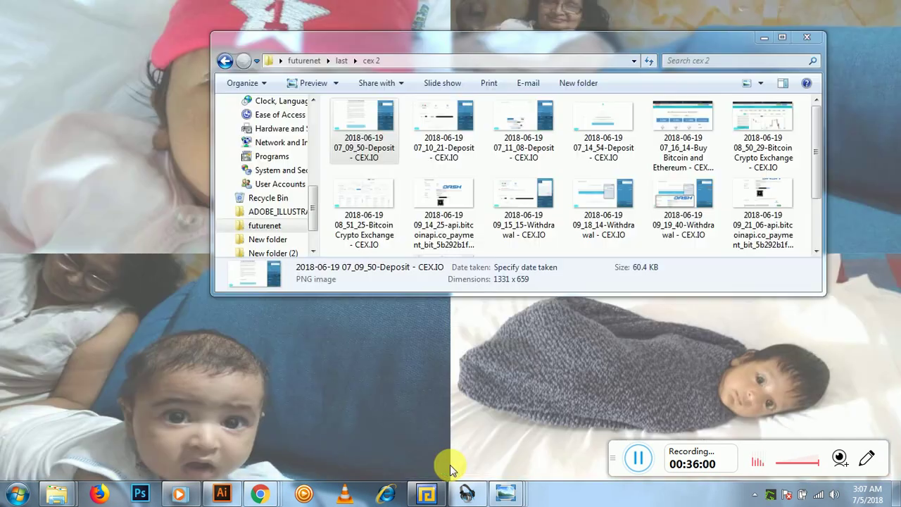